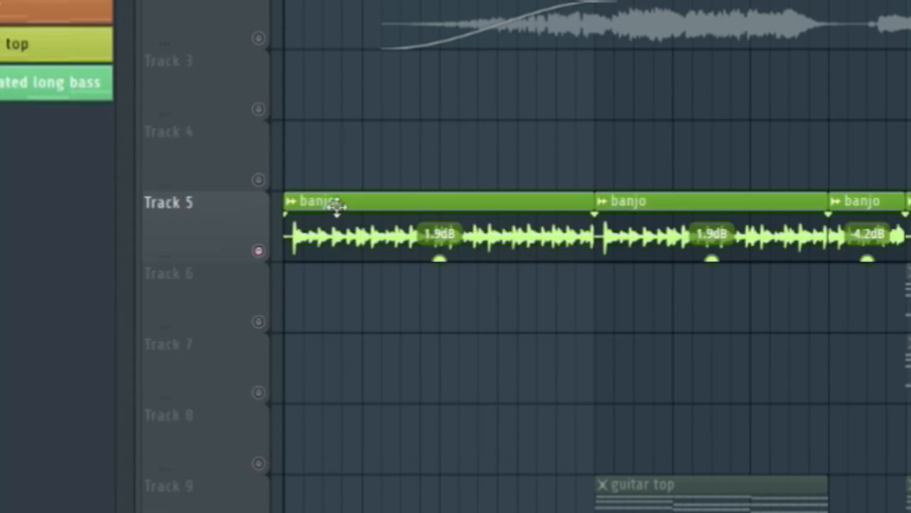
Look through page 7 of the jazz horns sample results in Splice
left_click_drag(353, 205, 366, 173)
left_click_drag(366, 173, 352, 204)
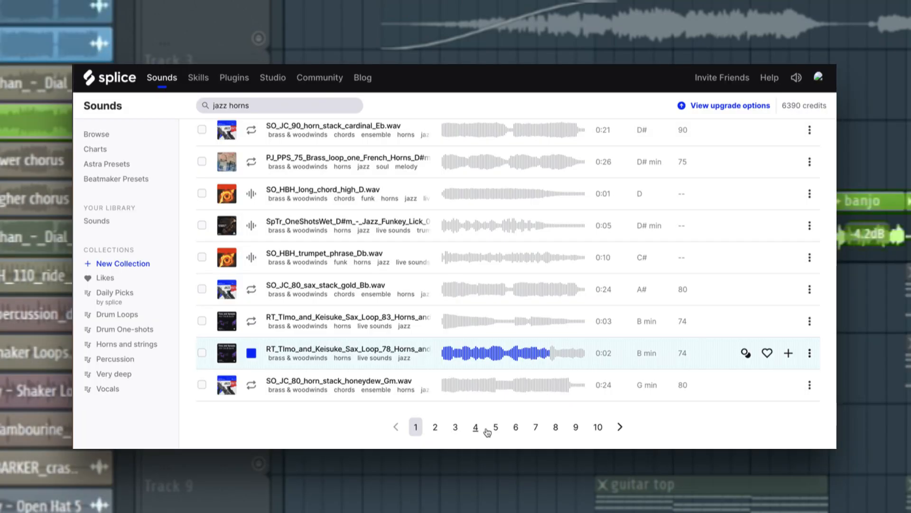
left_click(536, 427)
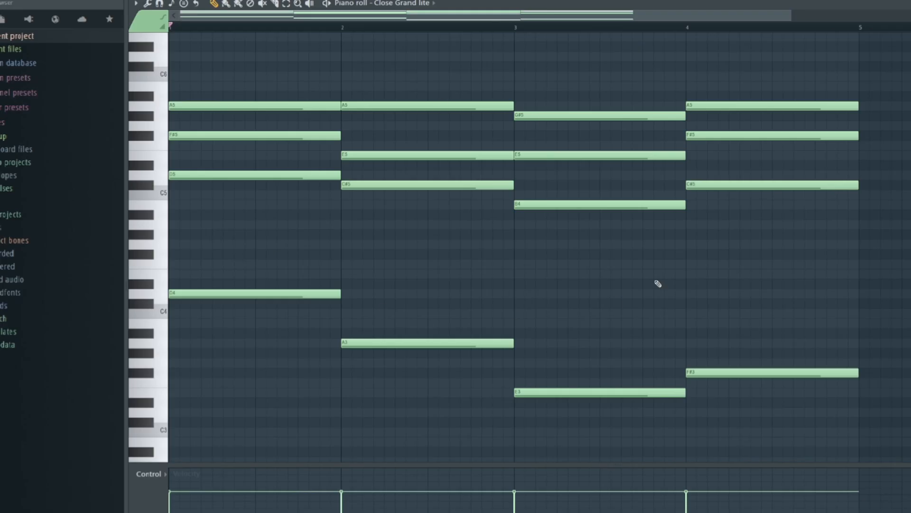
Inspect the Close Grand lite piano chords and instrument, and the Fruity Blood Overdrive effect on mixer Insert 5
scroll(675, 264, "down", 1)
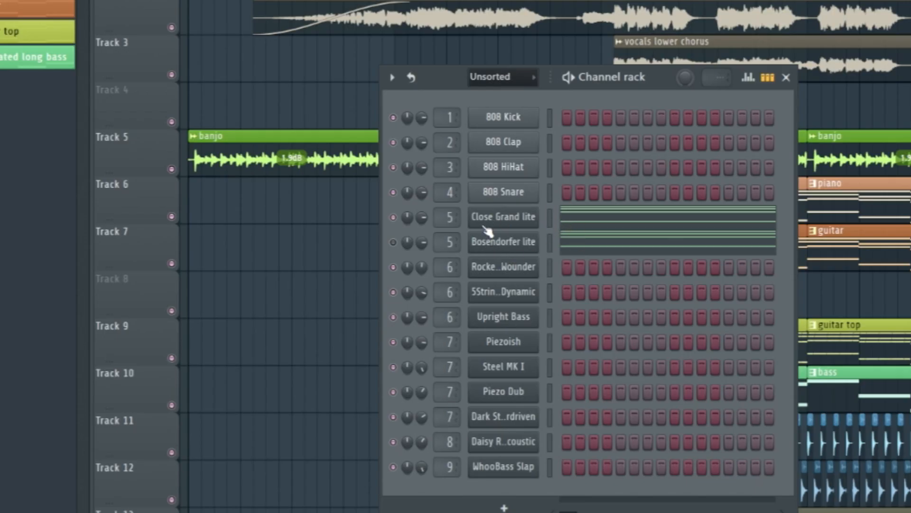
left_click(487, 222)
left_click_drag(374, 75, 466, 64)
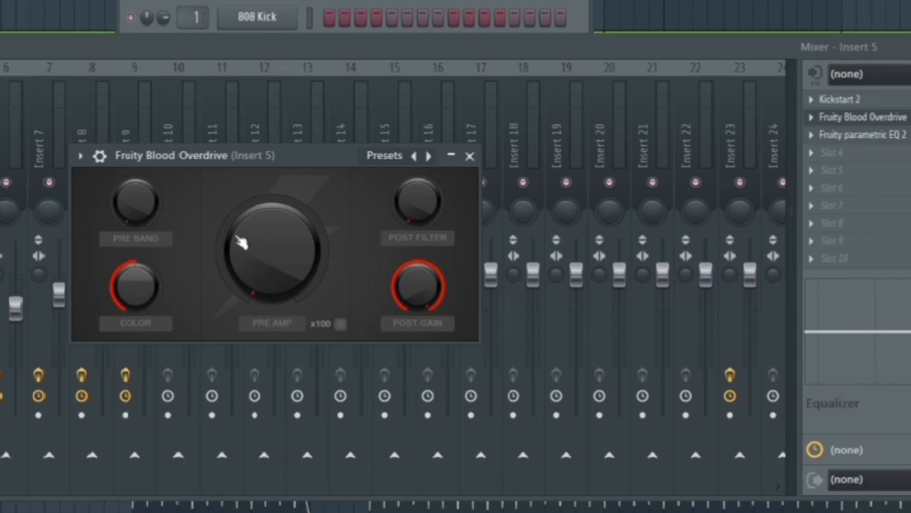
left_click(470, 157)
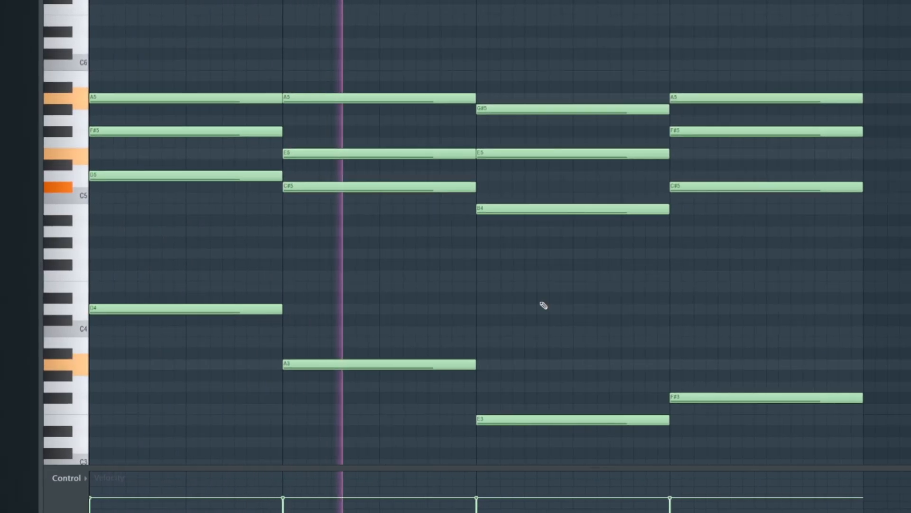
Open the Piezoish guitar channel and browse the Essential Guitars presets in FLEX
left_click(541, 167)
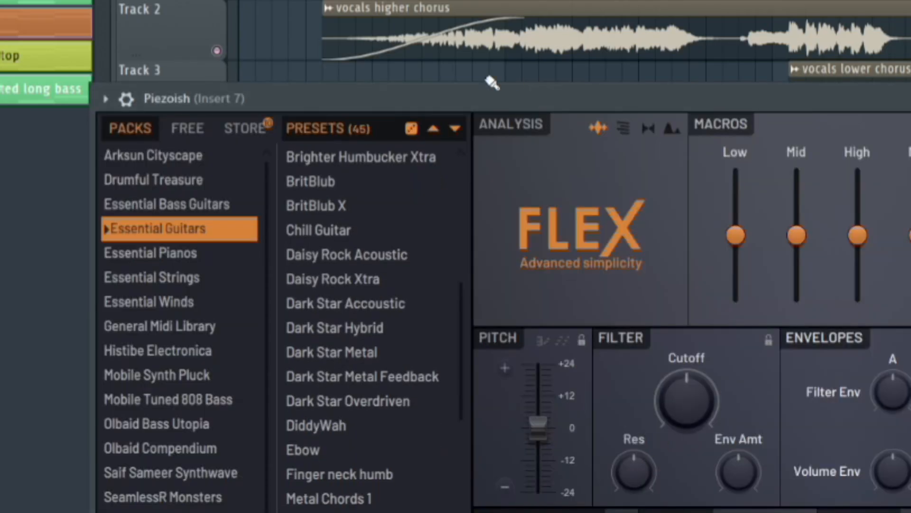
scroll(377, 234, "down", 5)
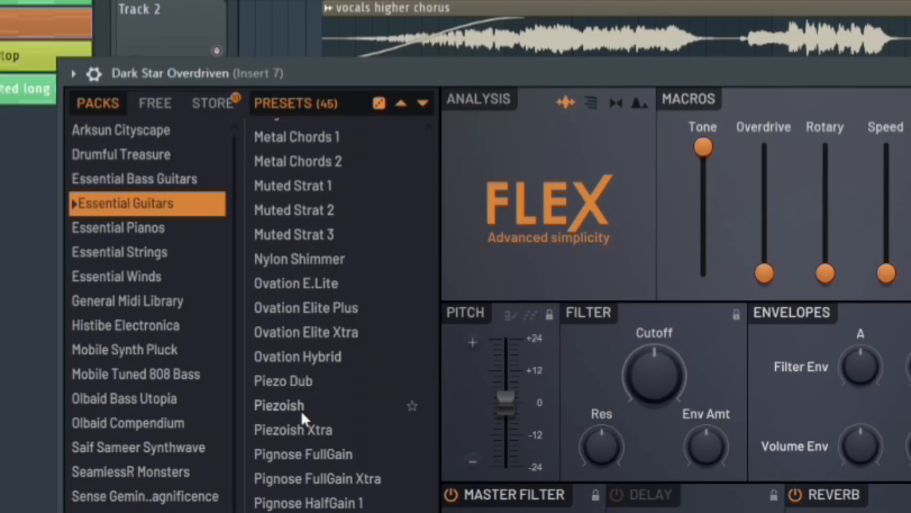
scroll(304, 408, "up", 4)
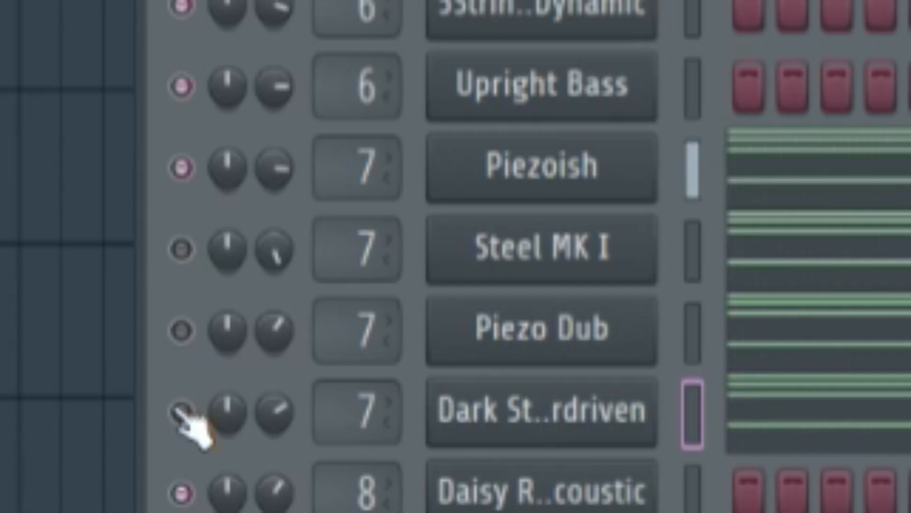
Audition the Steel MK I, Piezo Dub and Dark Star Overdriven guitar layers one at a time, muting the previous layer each time
left_click(181, 248)
left_click(180, 168)
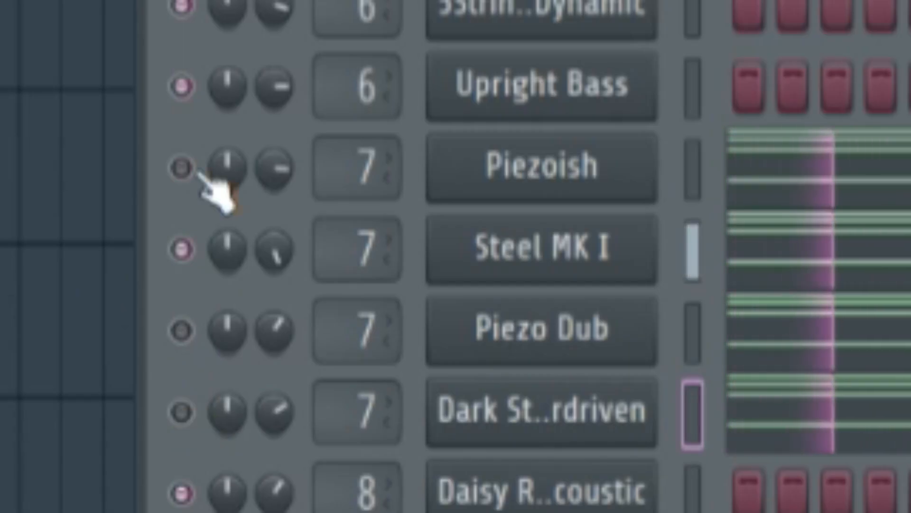
left_click(182, 331)
left_click(183, 250)
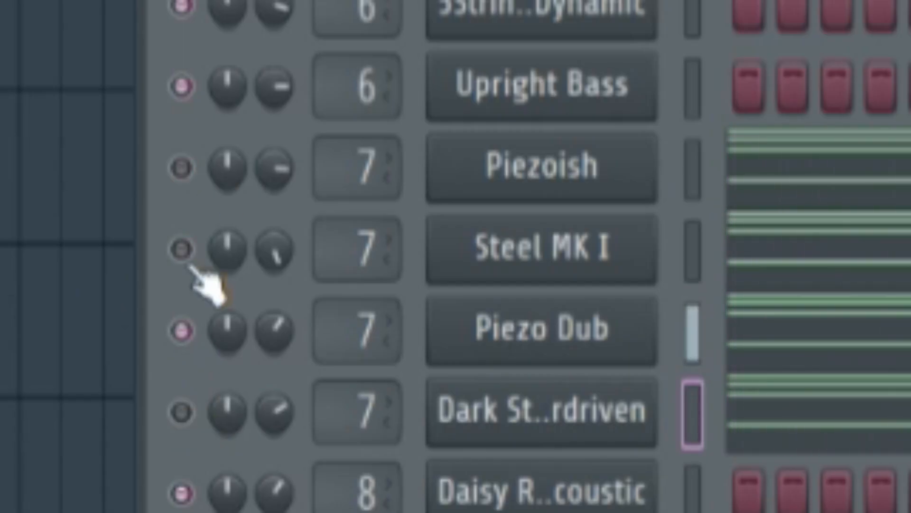
left_click(182, 411)
left_click(180, 328)
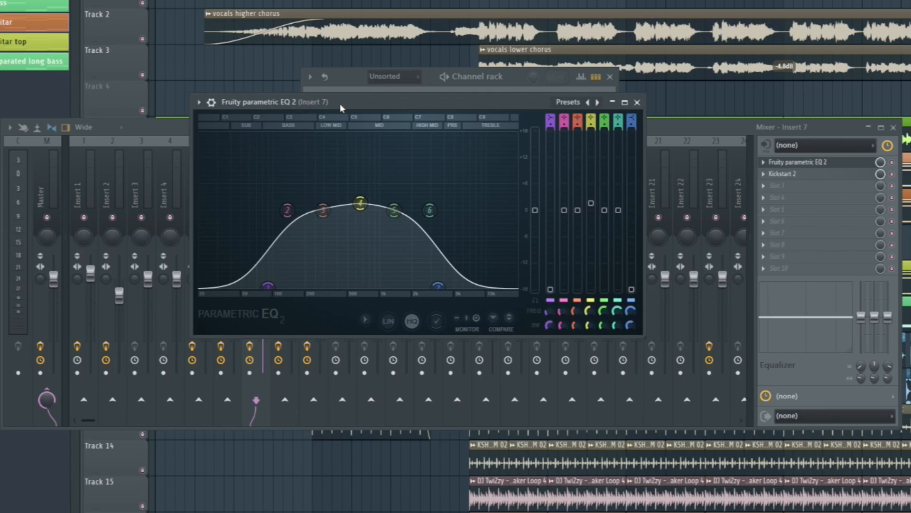
Examine the Fruity parametric EQ 2 curves on mixer Inserts 7 and 8 and the rhythmic chord notes in the piano roll
left_click_drag(284, 98, 407, 122)
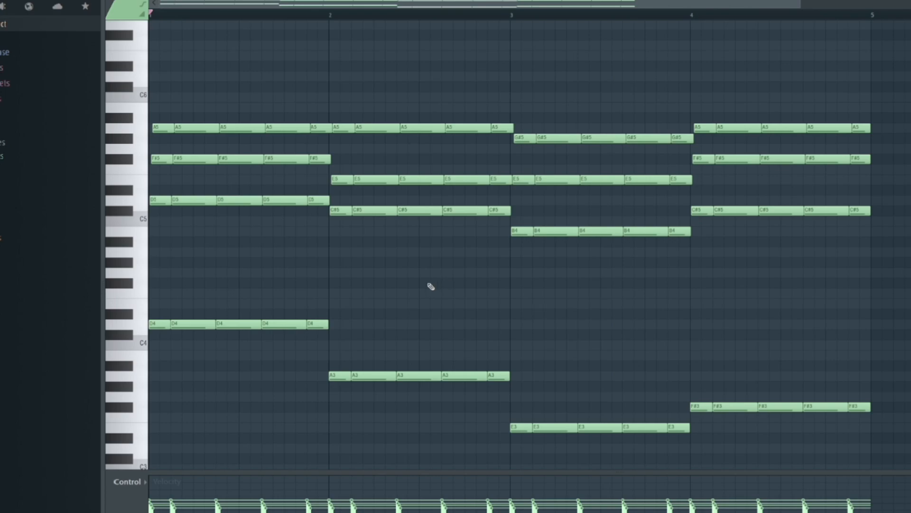
scroll(431, 286, "up", 2)
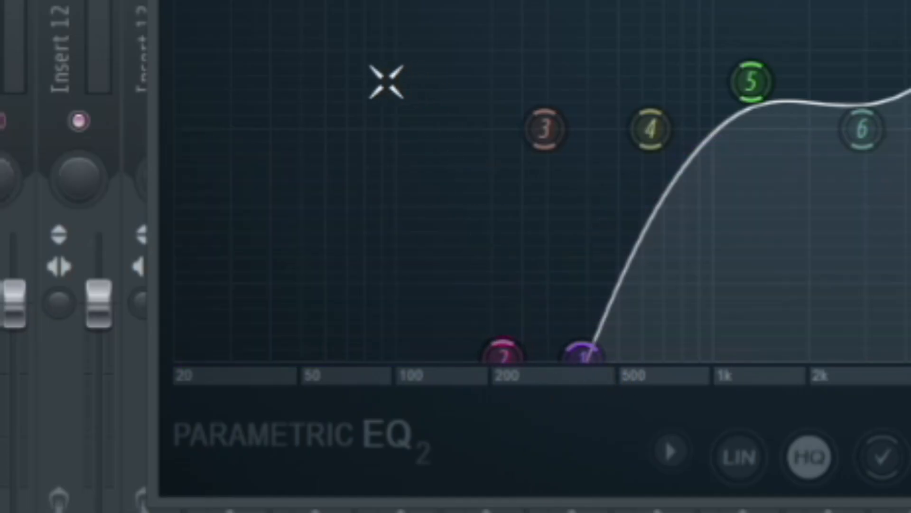
left_click_drag(503, 356, 323, 159)
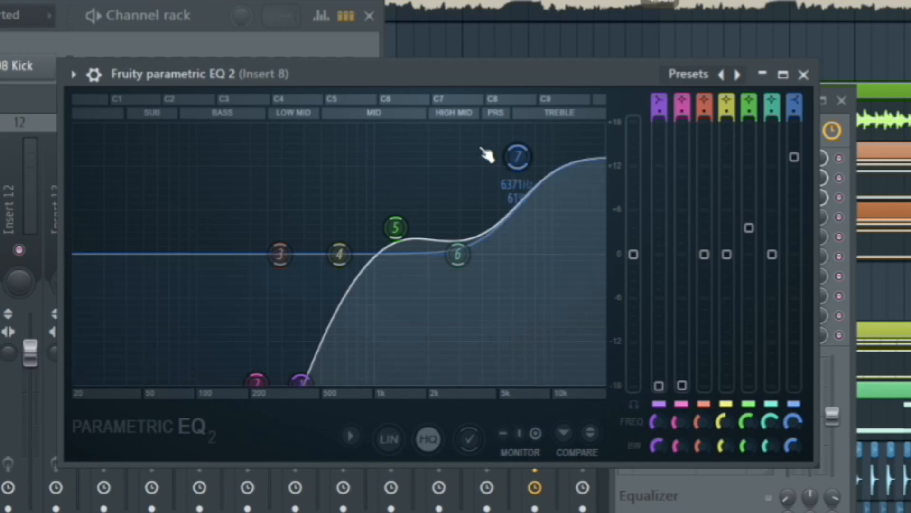
left_click_drag(396, 74, 368, 110)
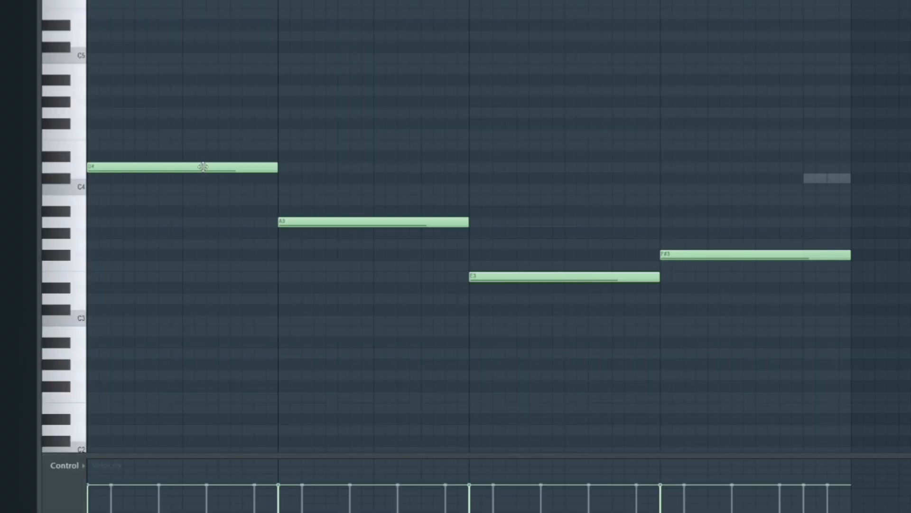
Examine the bass notes in the piano roll and the Kickstart 2 sidechain curve on mixer Insert 6
scroll(264, 193, "down", 1)
scroll(310, 198, "up", 1)
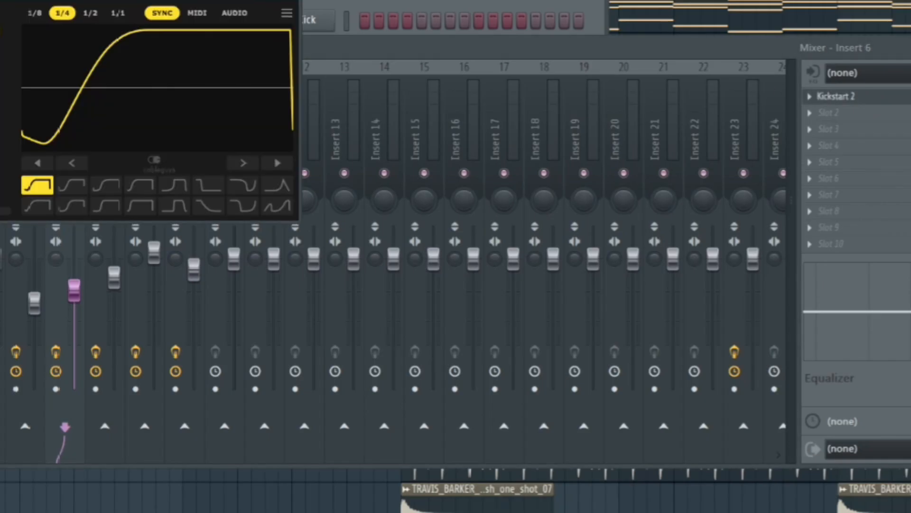
left_click_drag(13, 1, 341, 82)
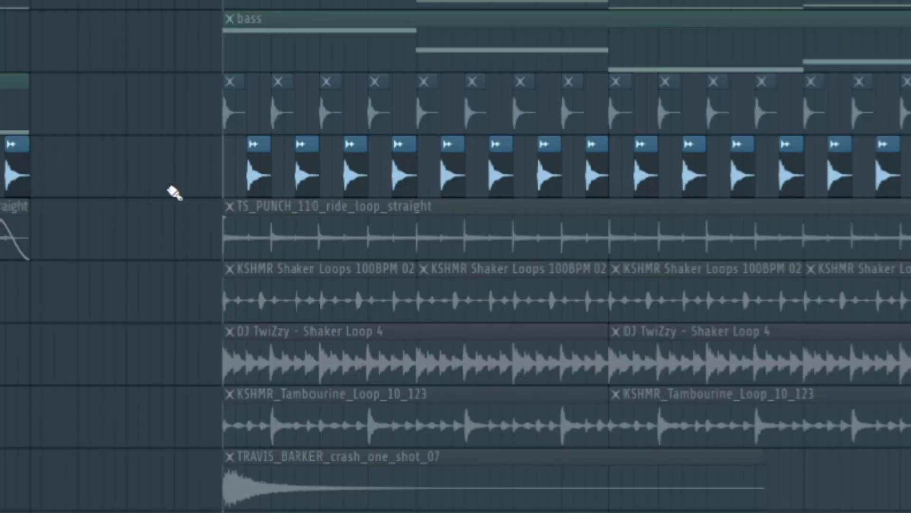
Unmute the one-shot drum track directly below the bass and play it together with the drum track beneath it
left_click(234, 91)
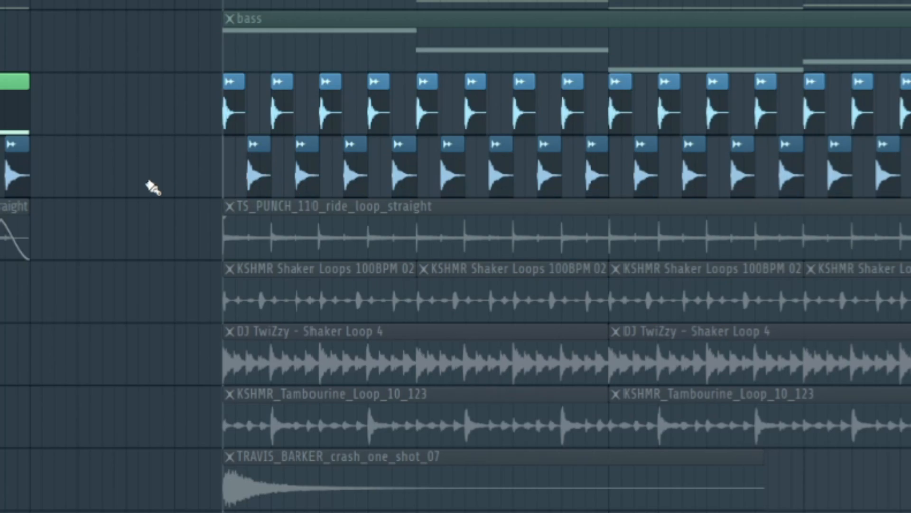
key("space")
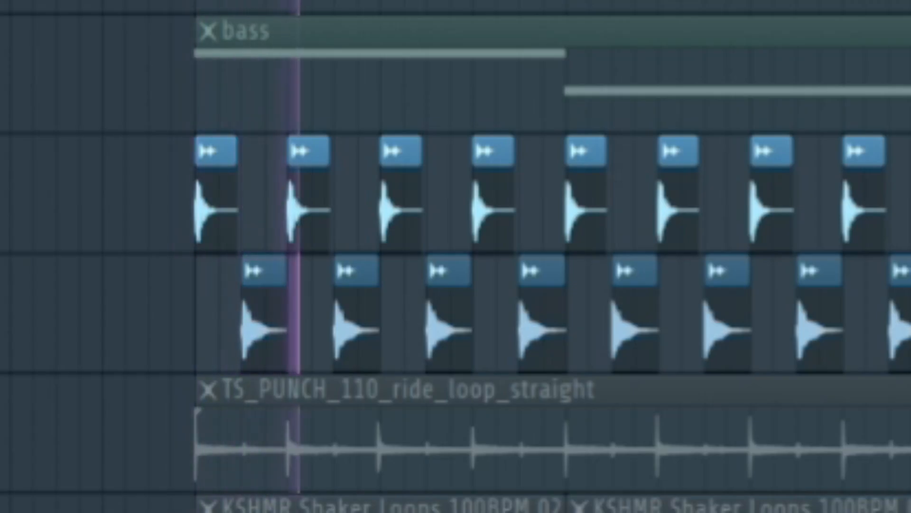
key("space")
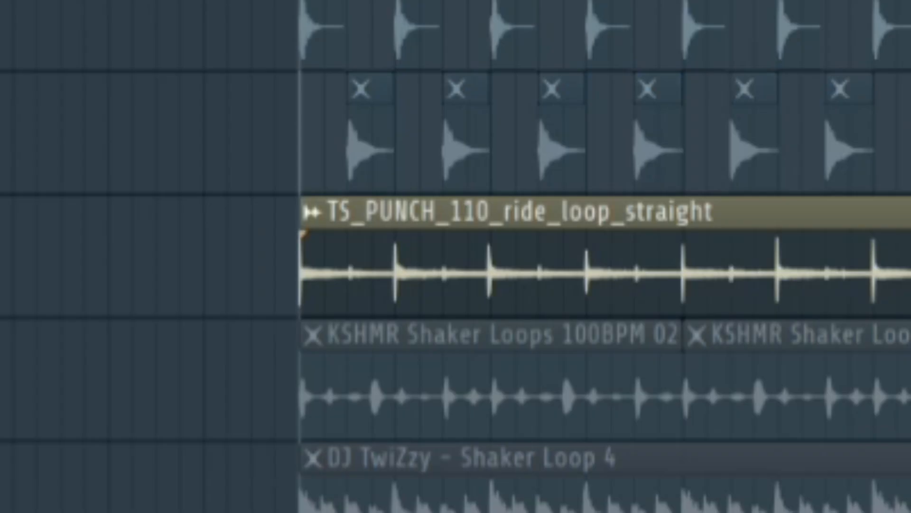
Listen separately to the ride loop, KSHMR shaker, DJ TwiZzy shaker, tambourine loop and crash one-shot tracks
key("space")
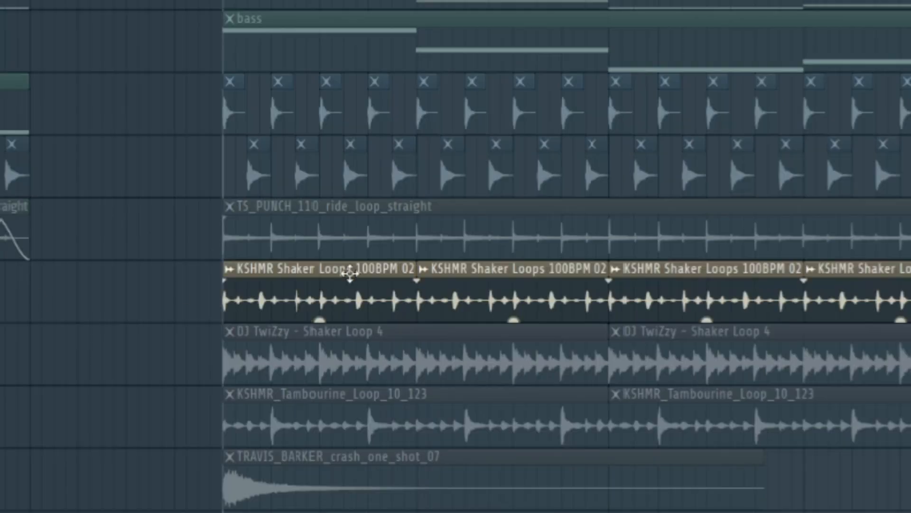
key("space")
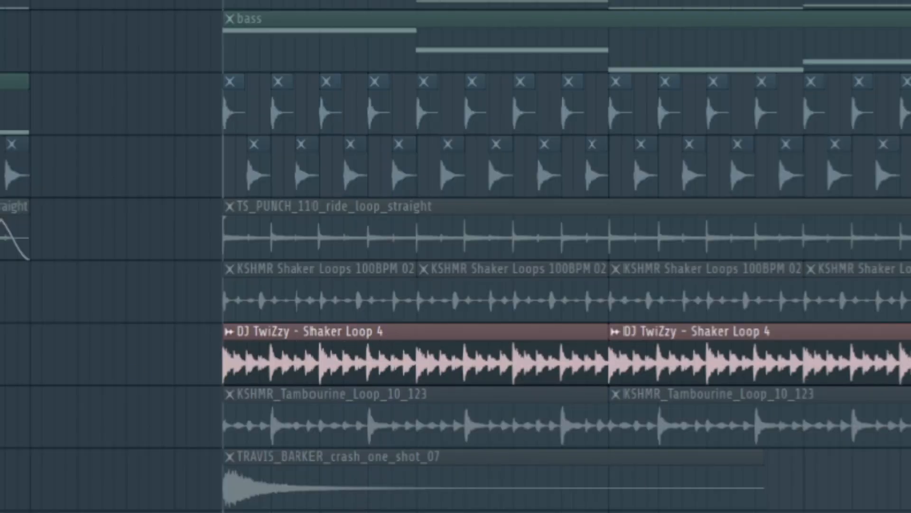
key("space")
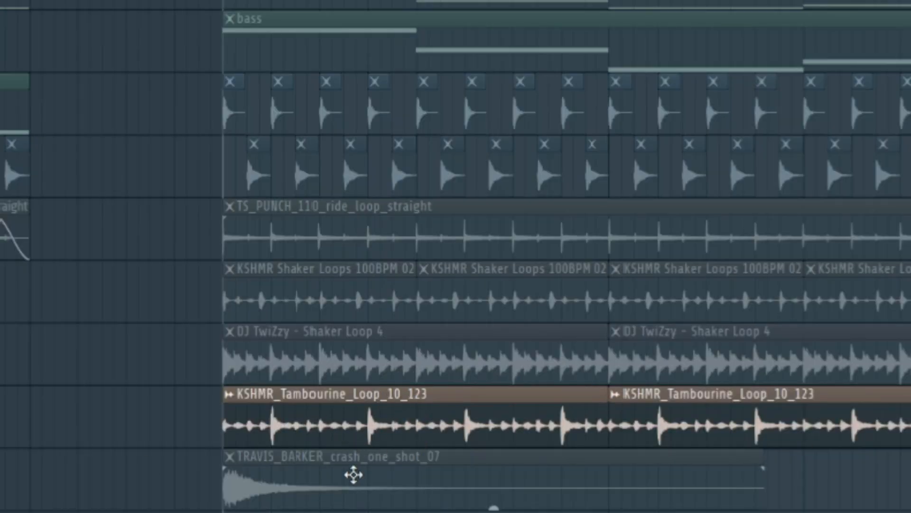
key("space")
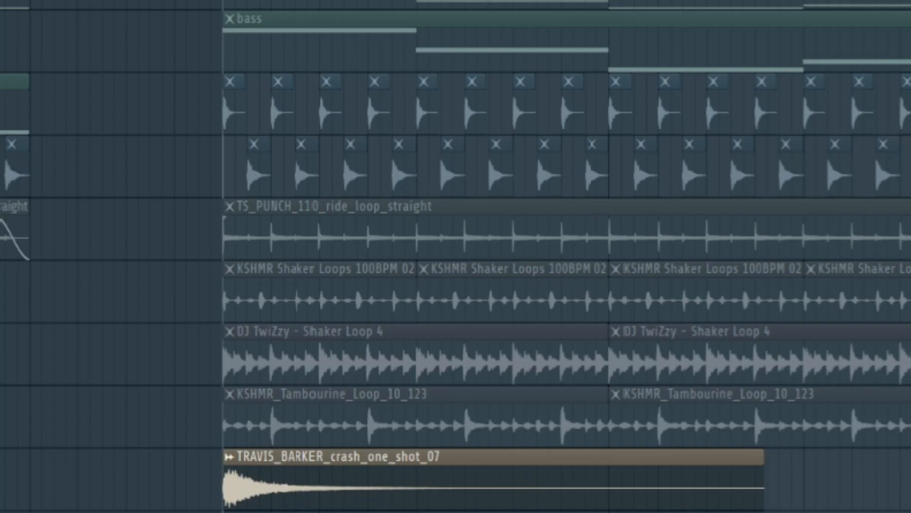
key("space")
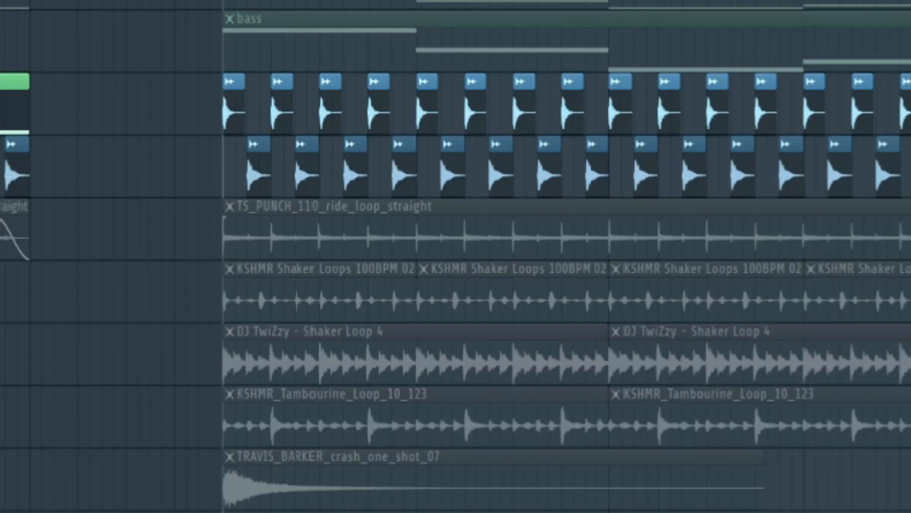
Unmute the ride loop, both shaker loop tracks, the tambourine loop and the crash track
left_click(1, 234)
left_click(0, 296)
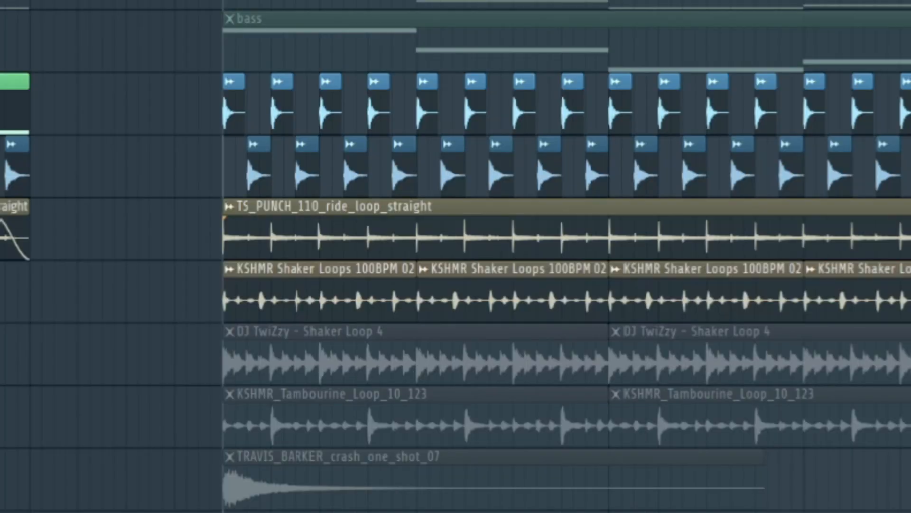
left_click(1, 359)
left_click(1, 422)
left_click(0, 484)
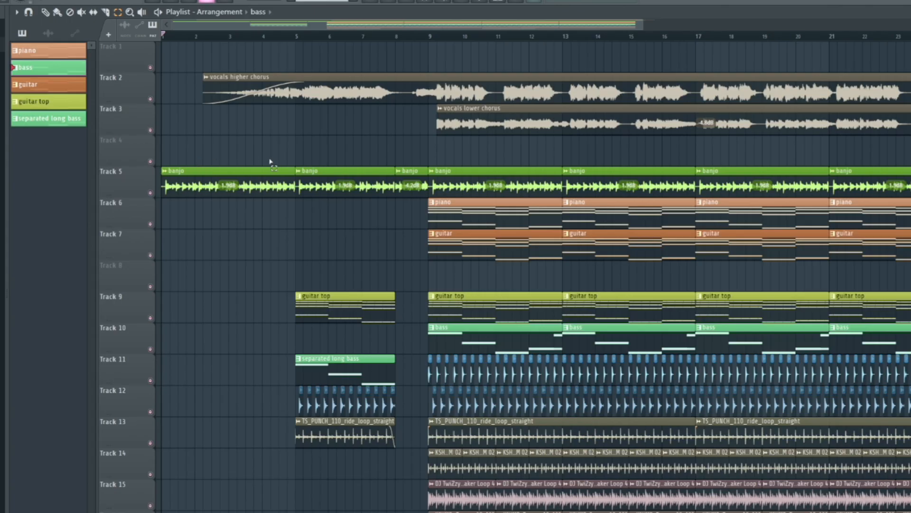
Highlight the first banjo clip on Track 5 to review the intro, and clear the clip selection
left_click_drag(176, 145, 224, 261)
scroll(733, 396, "down", 2)
scroll(726, 406, "up", 2)
left_click_drag(166, 142, 219, 248)
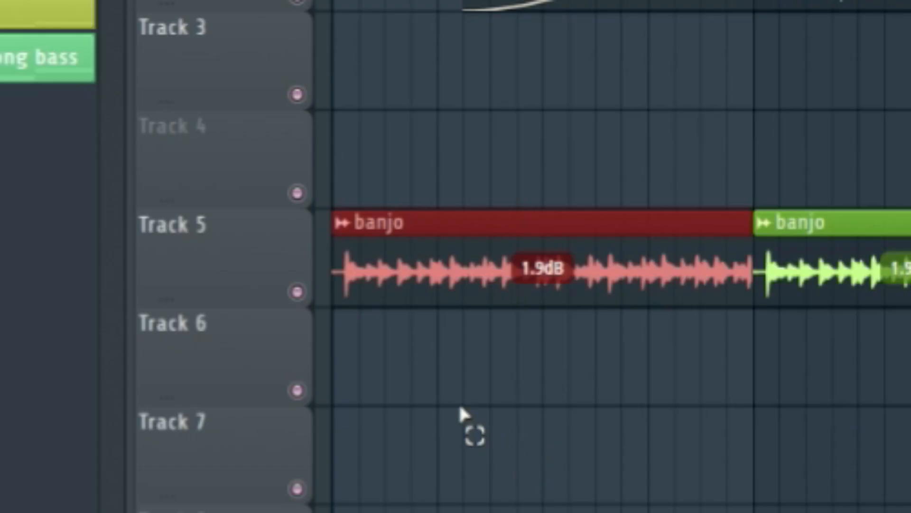
left_click(197, 228)
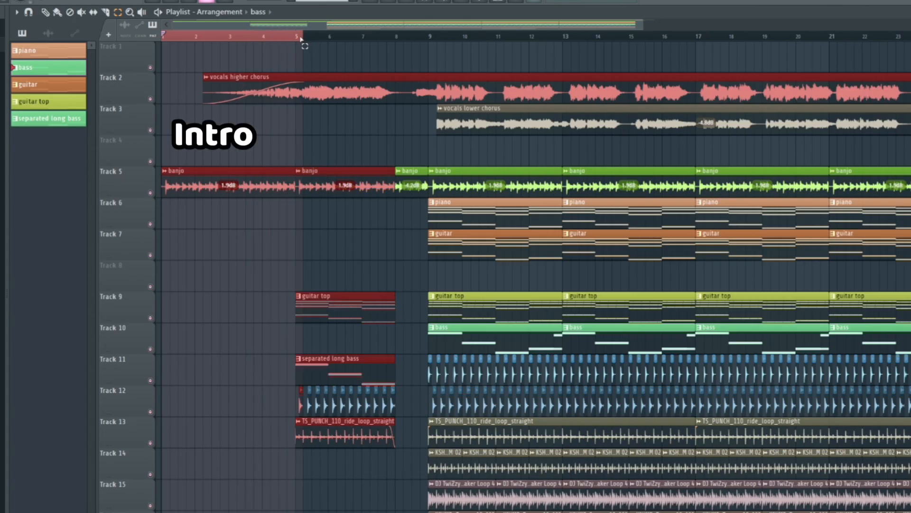
Select bars 5 to 9 on the playlist timeline to review the section following the intro, and clear the selection
left_click_drag(300, 39, 429, 37)
left_click(294, 36, "ctrl")
left_click_drag(367, 24, 415, 29)
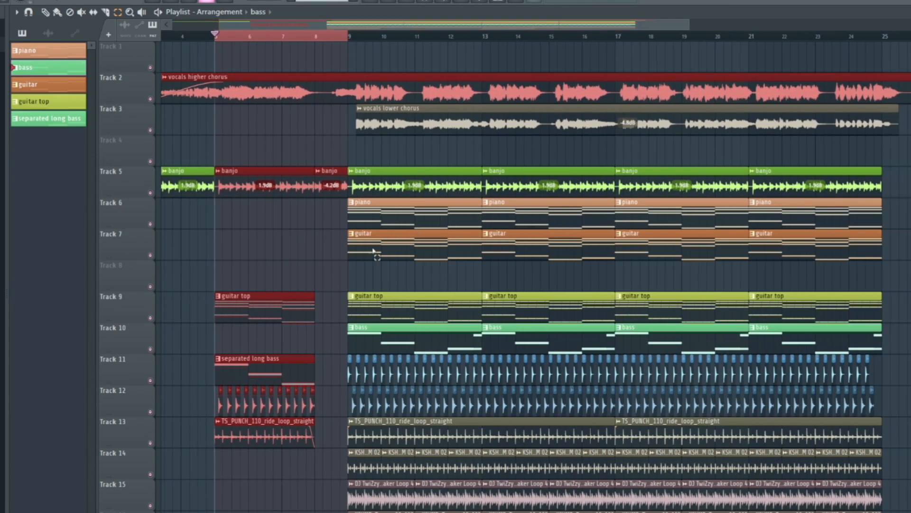
left_click(333, 338)
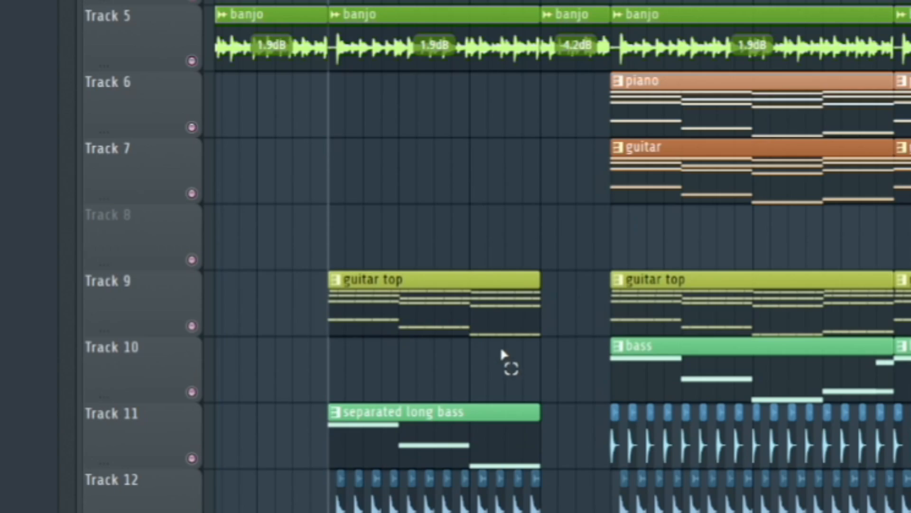
Highlight in turn the guitar top, separated long bass, drum and ride loop clips that start at bar 5
scroll(504, 355, "down", 3)
left_click_drag(279, 6, 470, 134)
left_click_drag(273, 183, 499, 216)
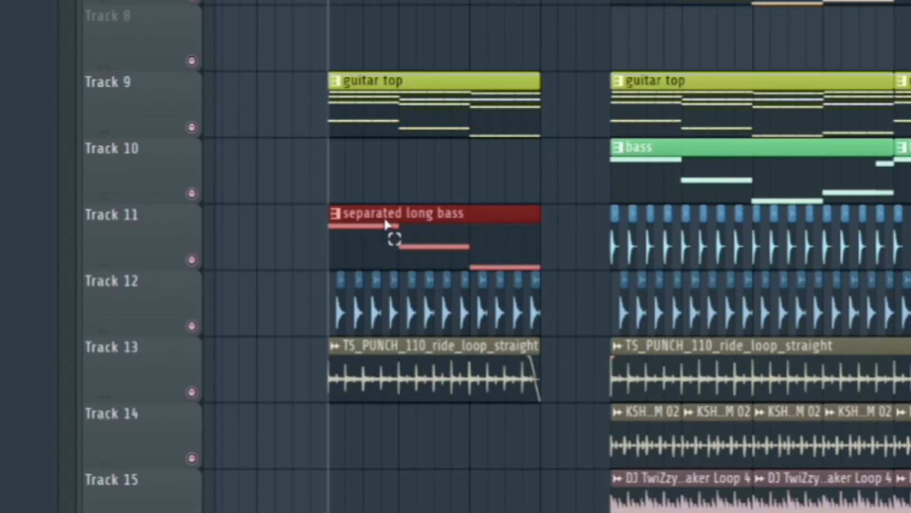
left_click(383, 190)
scroll(567, 283, "down", 2)
left_click_drag(265, 138, 524, 329)
left_click(524, 329)
Highlight the drum and percussion clips from bar 9 onward, and select the piano, guitar, guitar top and bass clips instead
scroll(488, 305, "up", 4)
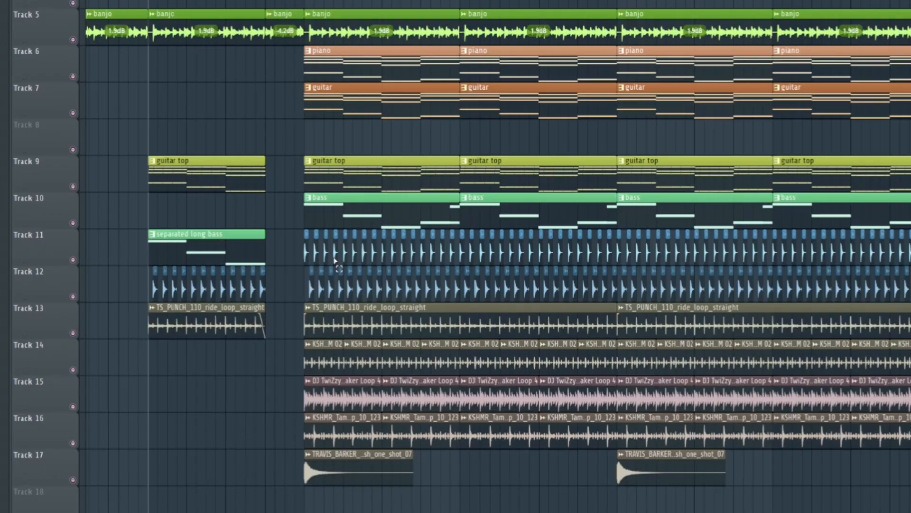
left_click_drag(600, 370, 909, 394)
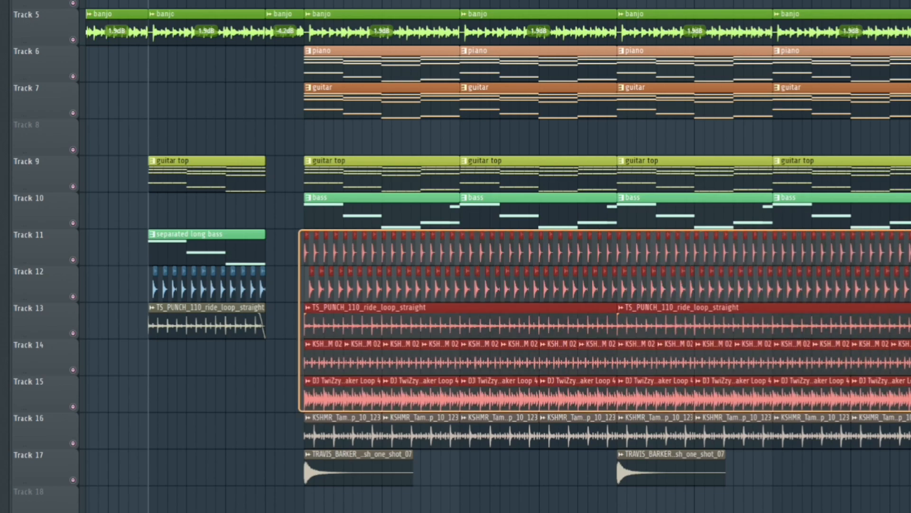
left_click(181, 427)
scroll(429, 327, "up", 2)
left_click_drag(284, 147, 783, 282)
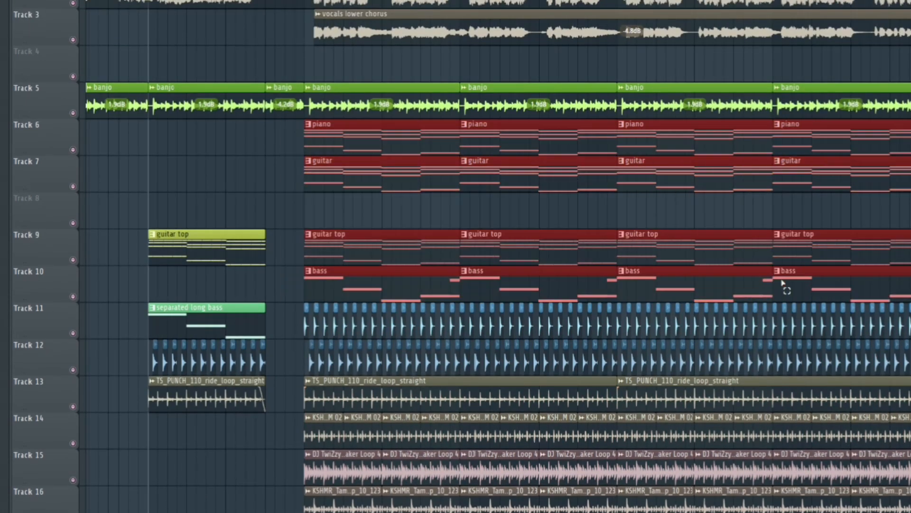
Clear the clip selection, and mark bars 5 to 9 on the playlist timeline to review the bridge before deselecting them
left_click(195, 202)
left_click_drag(215, 37, 350, 36)
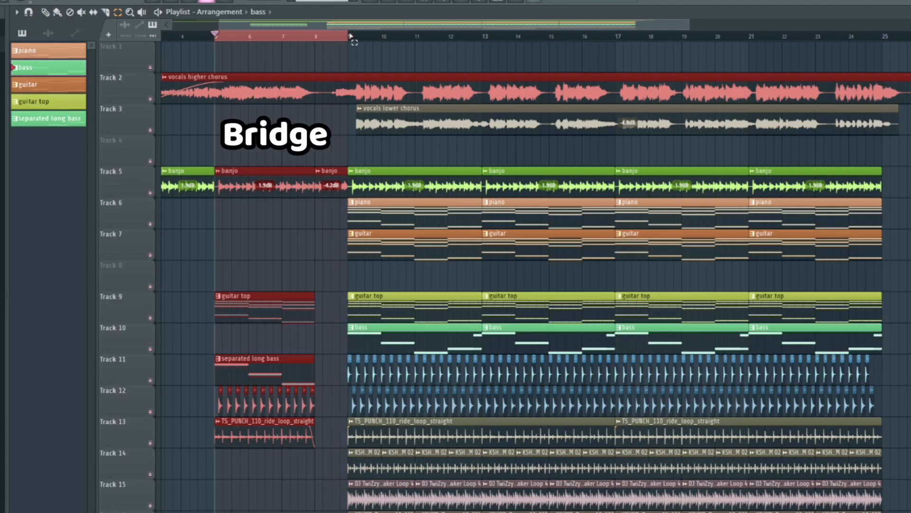
key("ctrl+d")
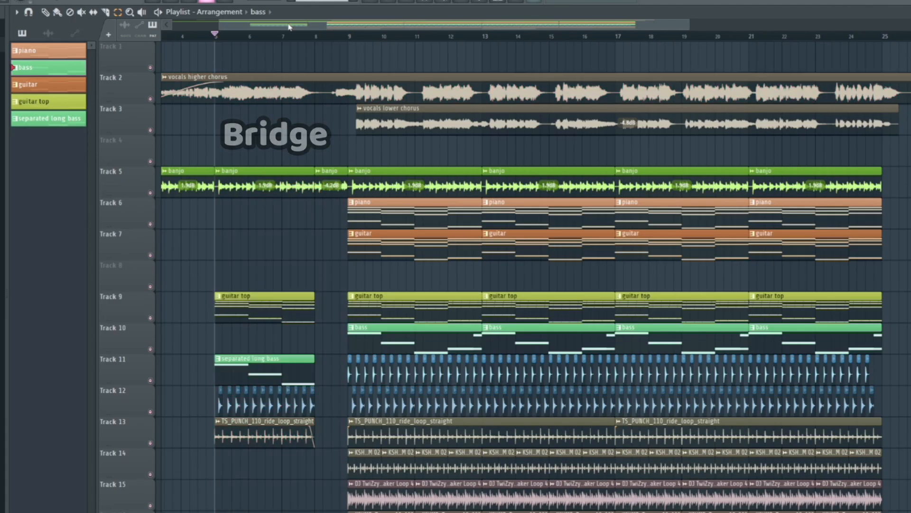
Select from bar 9 to about bar 22 on the playlist timeline to review the chorus, and clear the selection
left_click_drag(288, 25, 329, 36)
left_click_drag(270, 37, 703, 38)
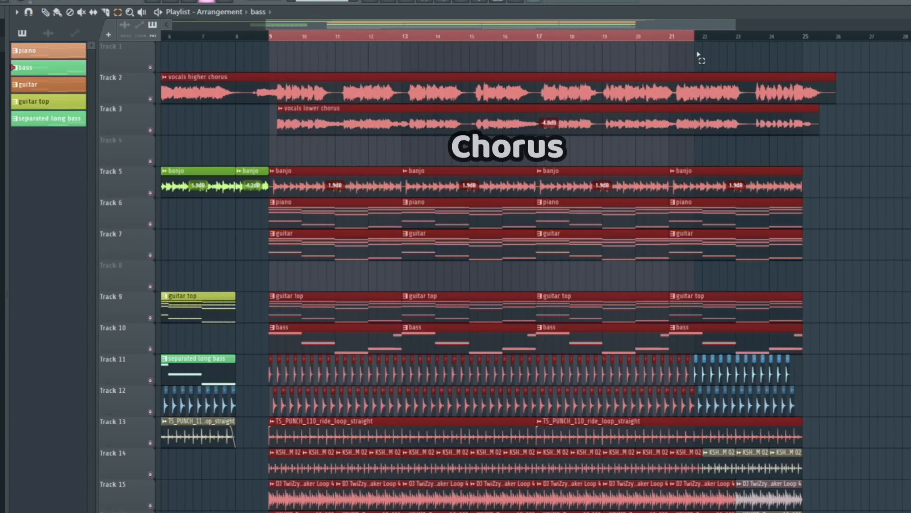
left_click(234, 194)
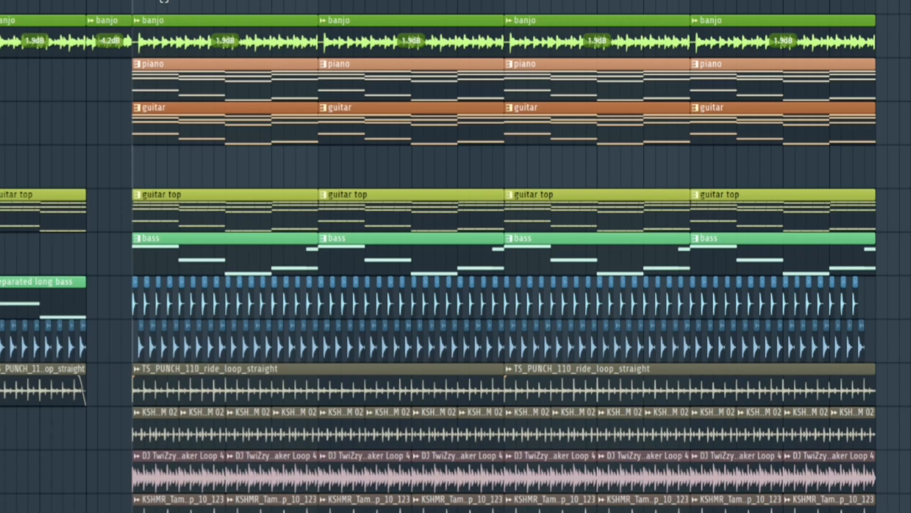
Highlight the first piano clip of the chorus, and the drum, ride loop, percussion and crash one-shot clips from bar 9 onward
left_click(332, 190)
left_click(251, 220)
left_click(271, 218)
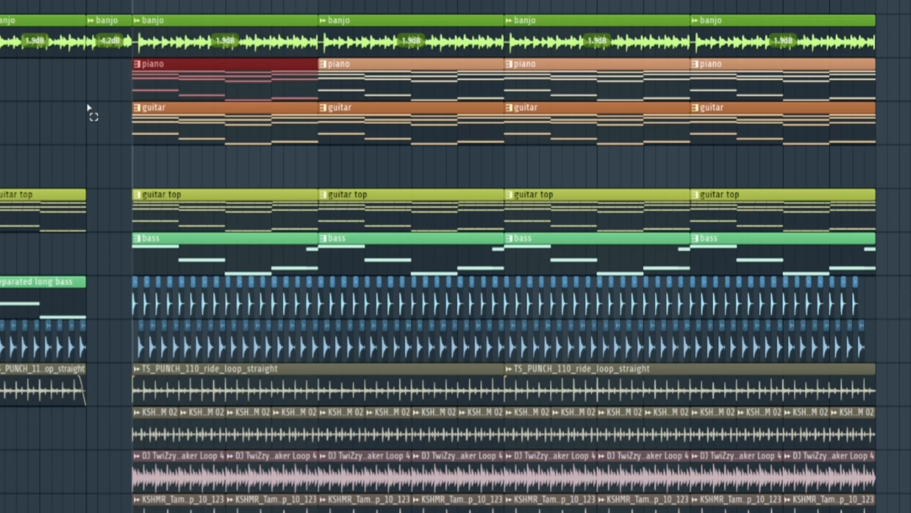
scroll(98, 136, "down", 3)
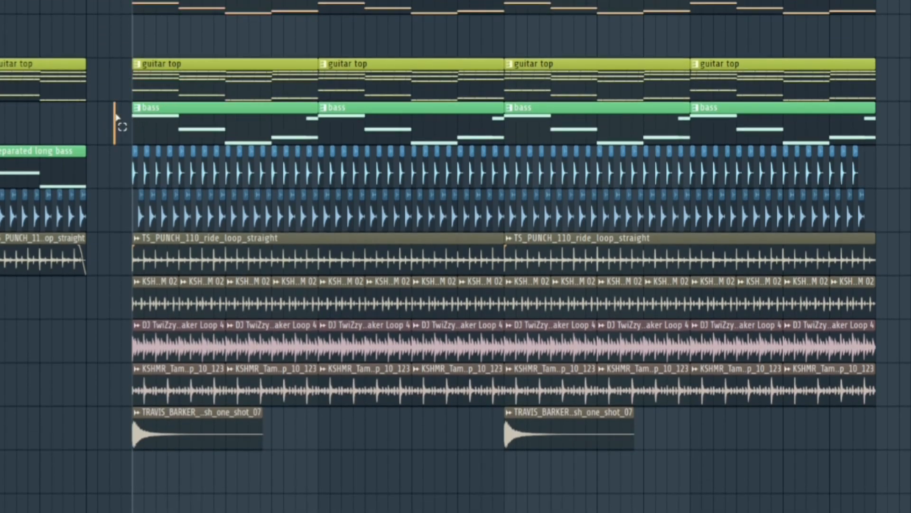
left_click_drag(114, 146, 908, 510)
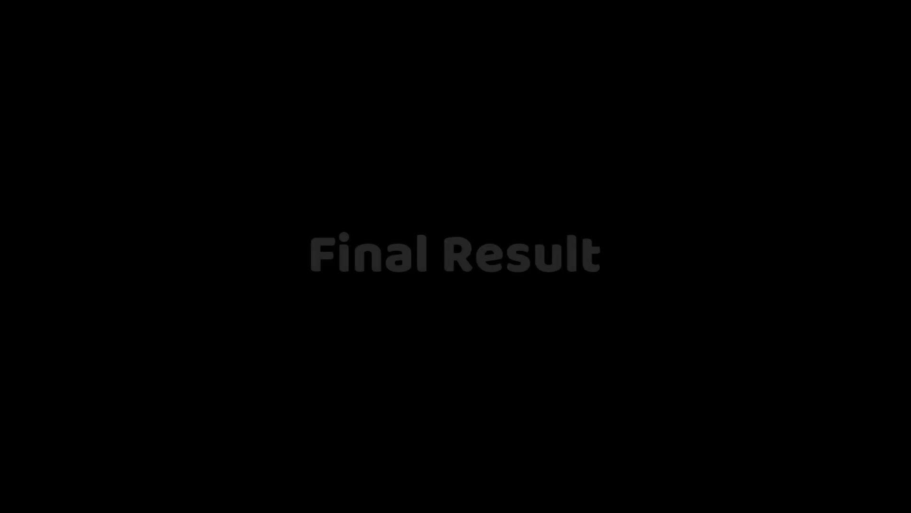